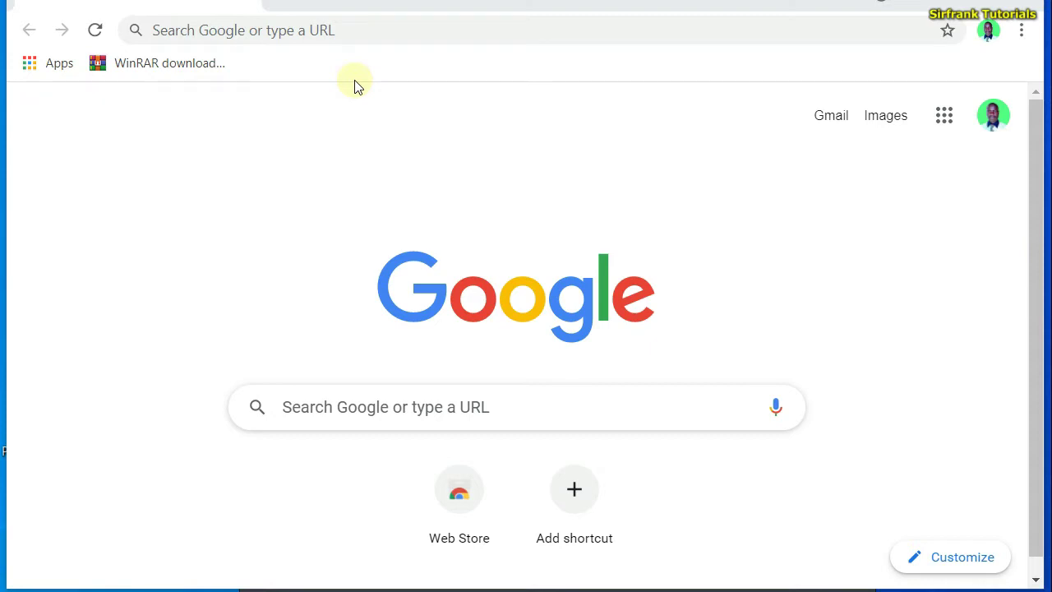
Open the Teachers Service Commission website at tsc.go.ke
left_click(312, 31)
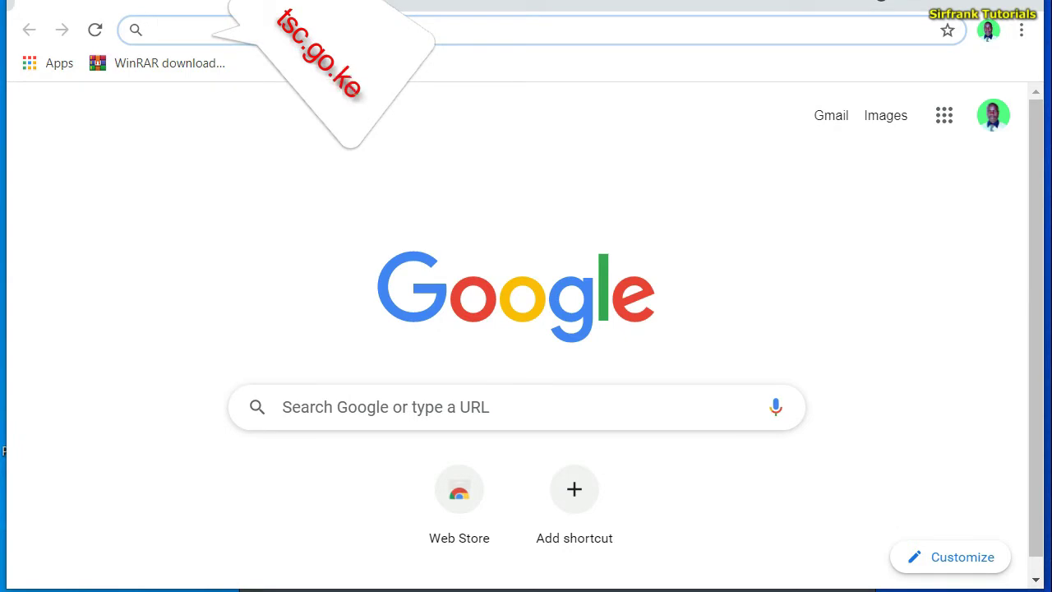
type("tsc")
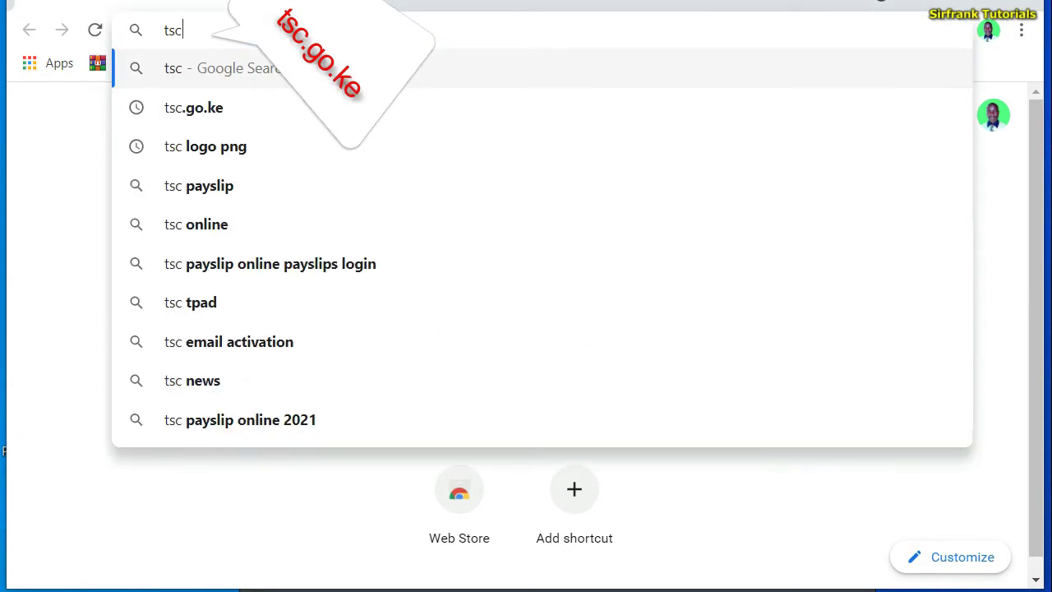
type(".")
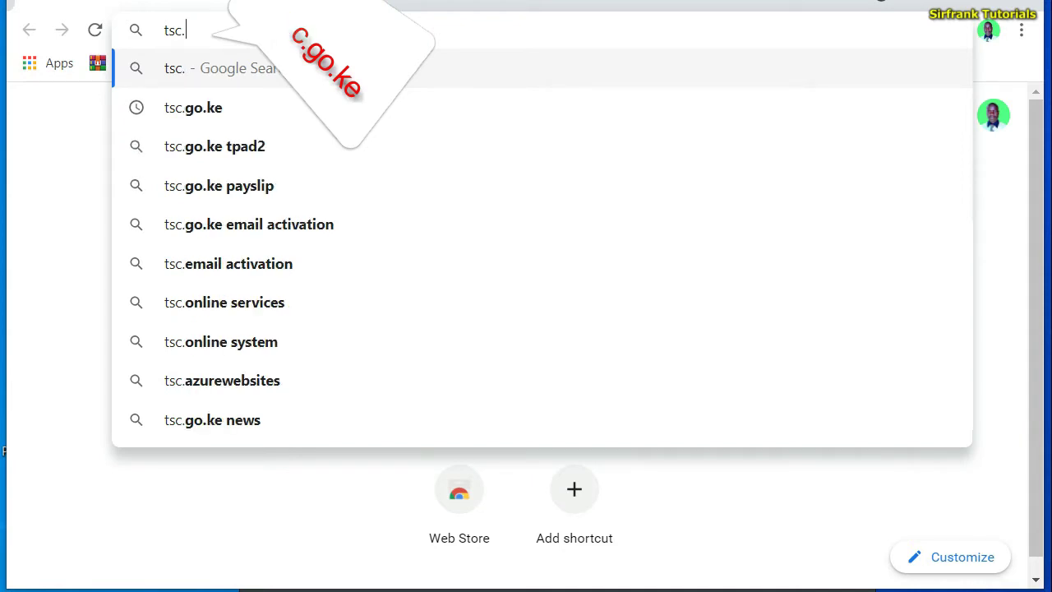
type("go")
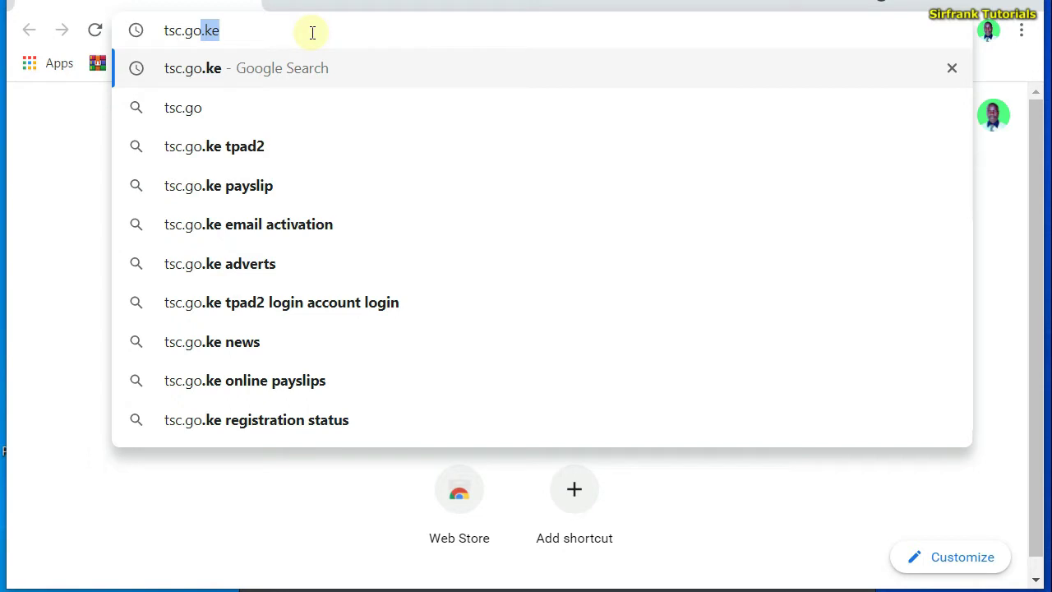
type(".ke")
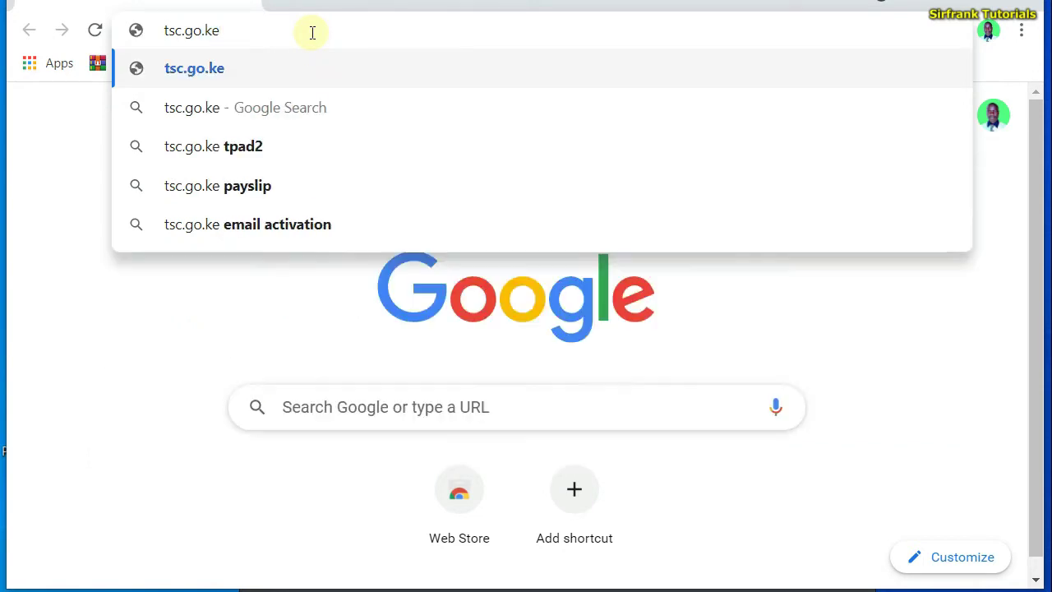
key("Return")
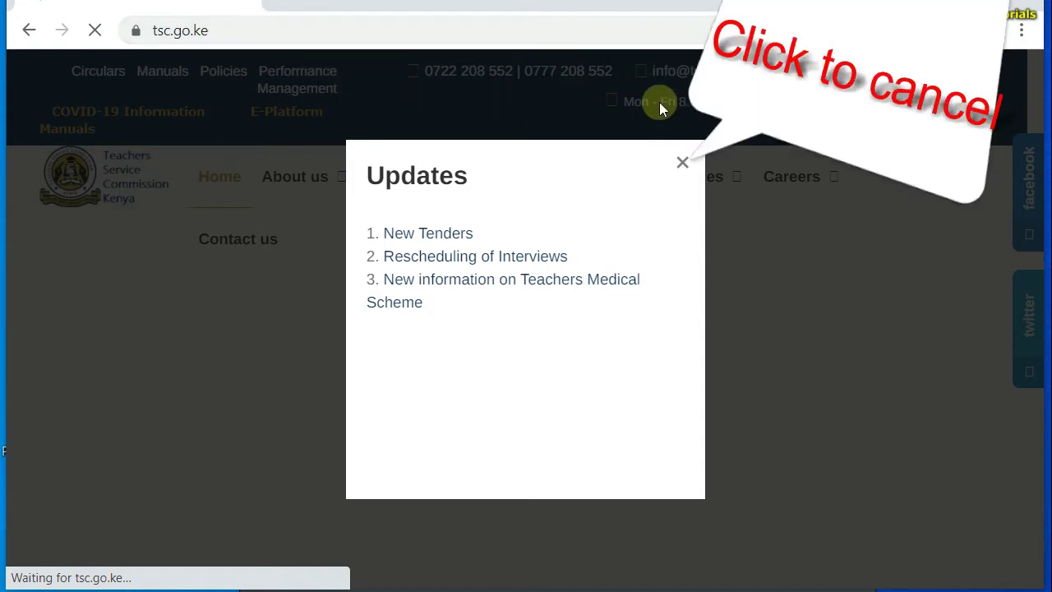
Dismiss the Updates popup and open the TPAD site from the online services
left_click(684, 167)
mouse_move(665, 185)
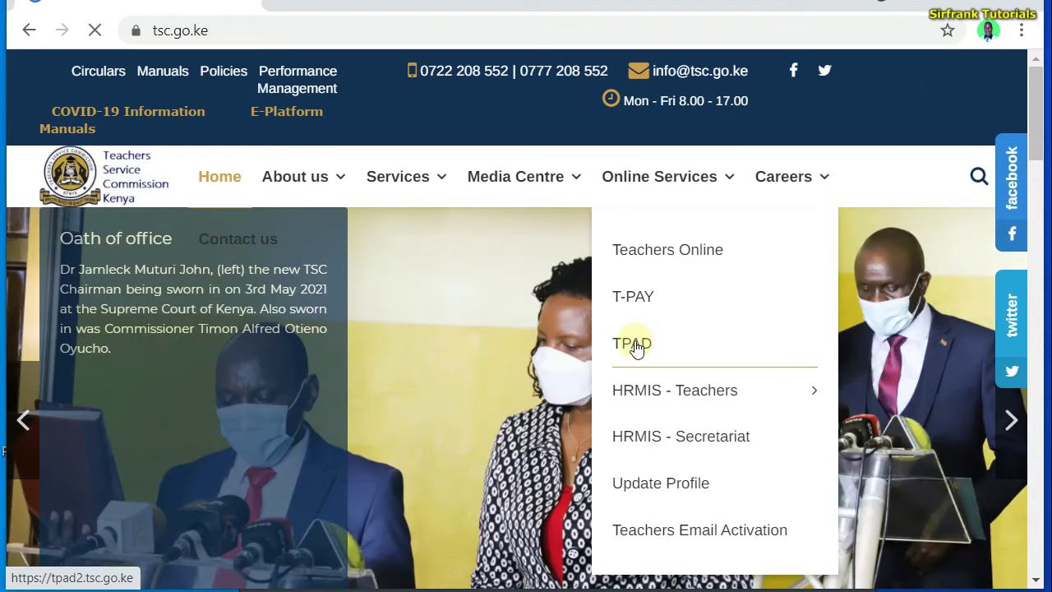
left_click(634, 342)
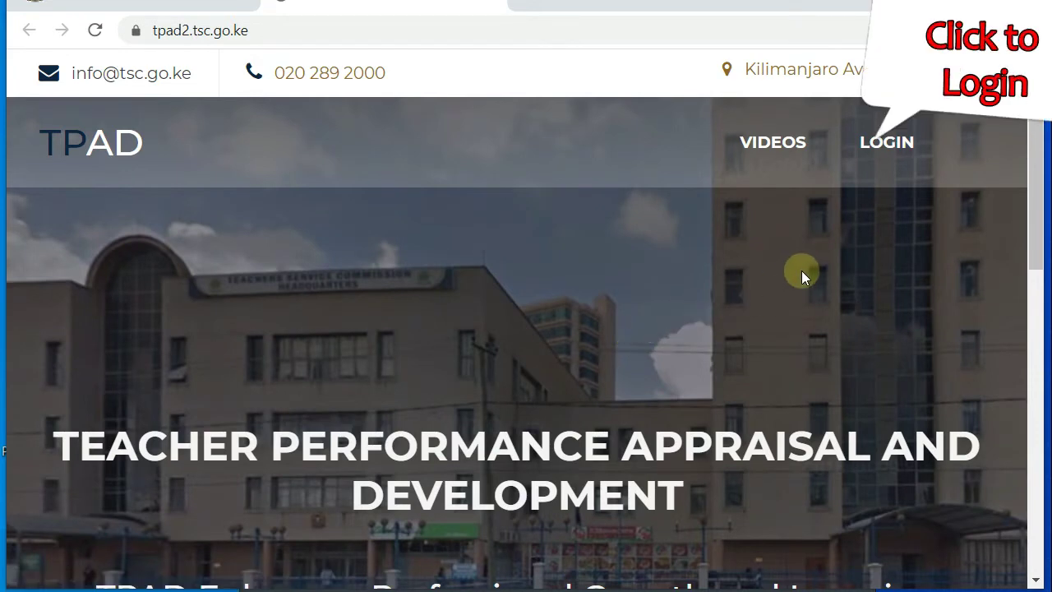
Open the TPAD login page for the Teacher / Deputy role
left_click(887, 148)
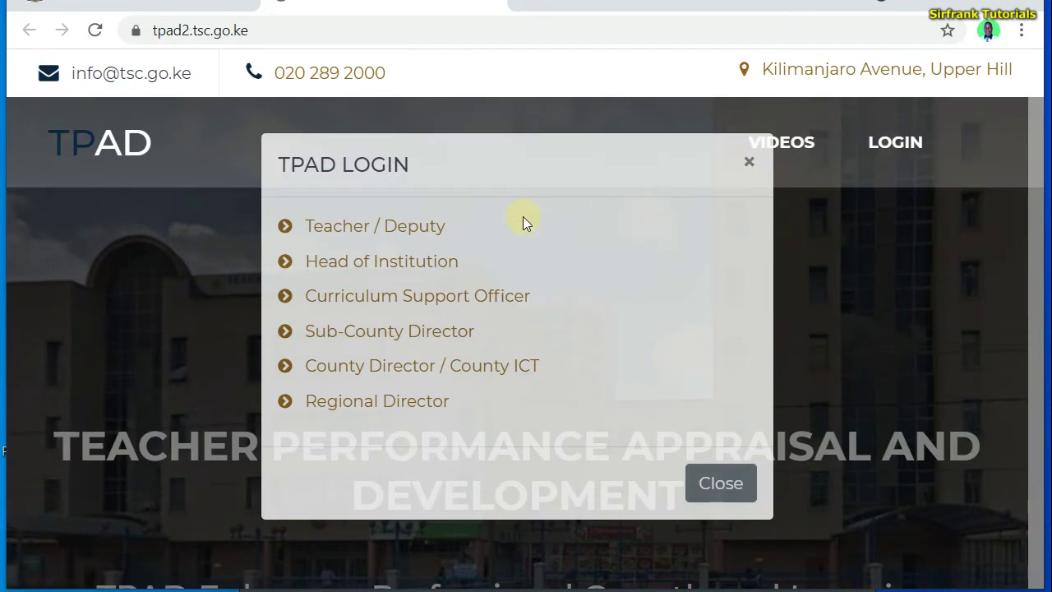
left_click(344, 230)
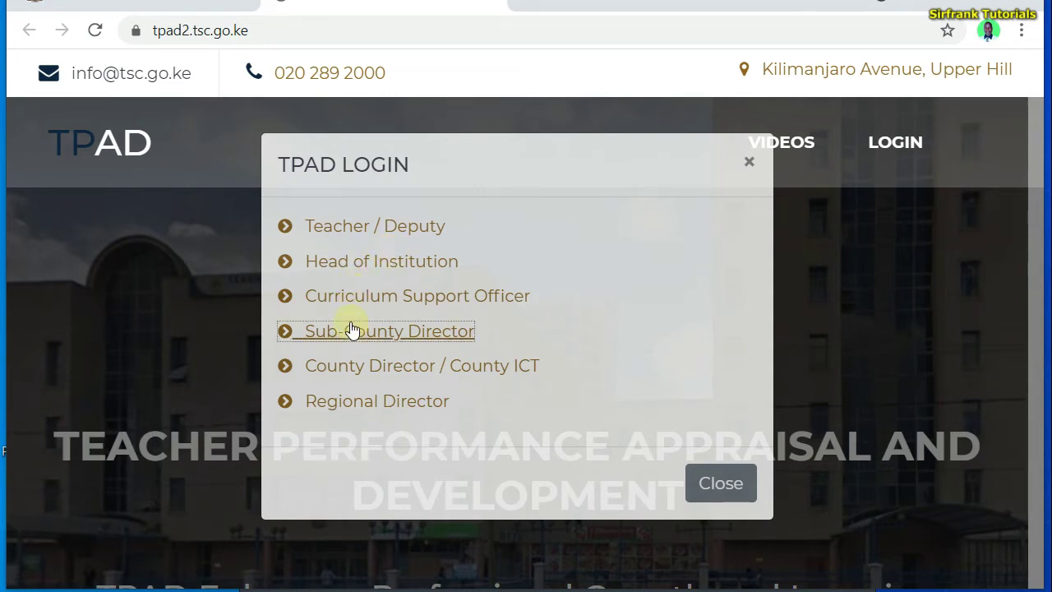
left_click(369, 232)
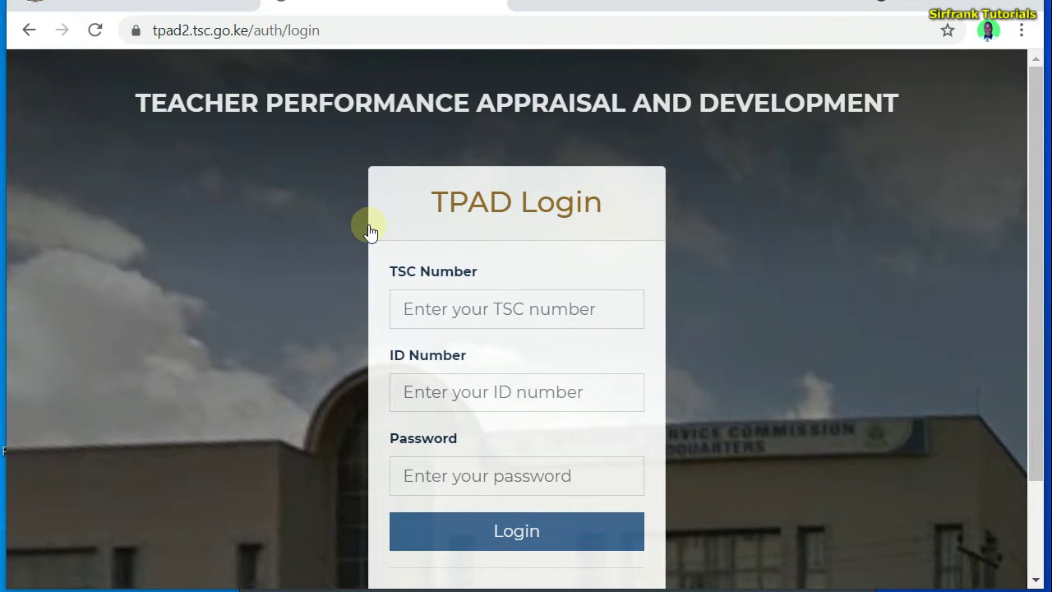
Enter the teacher's TSC number, ID number and account password, and log in to TPAD
left_click(413, 297)
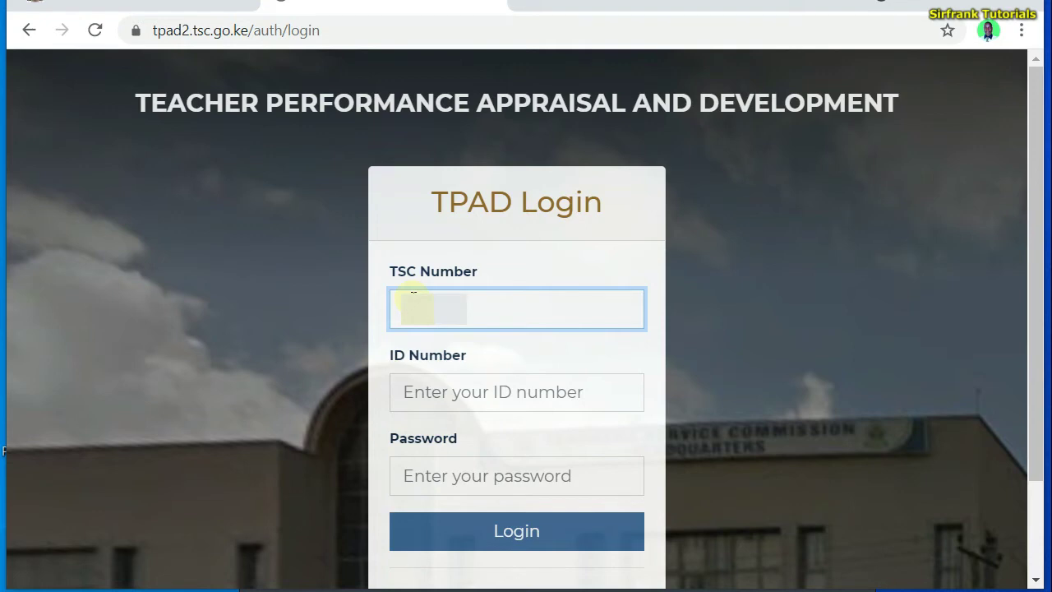
left_click(435, 388)
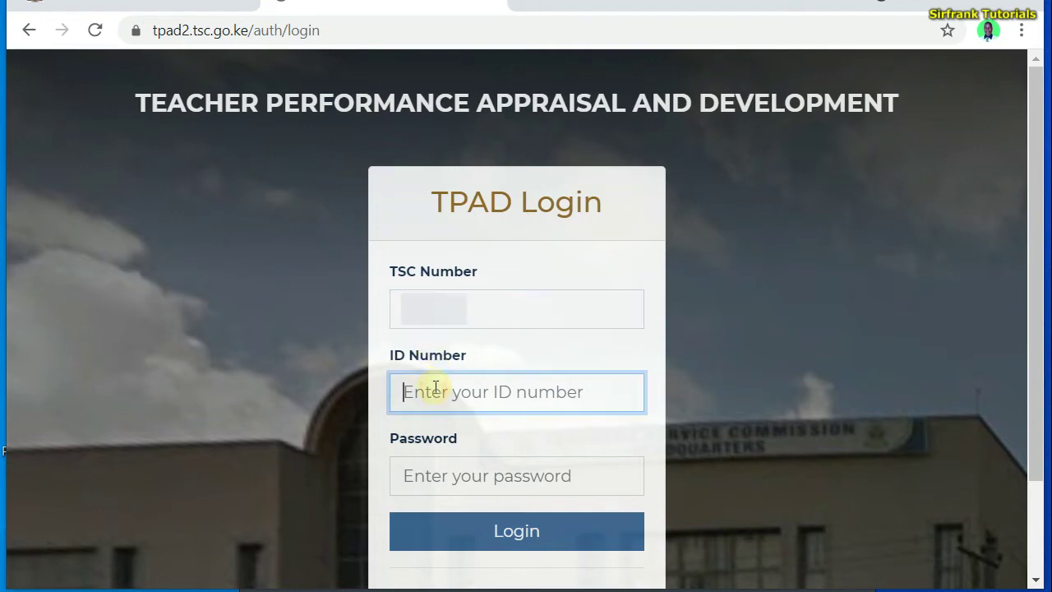
type("..")
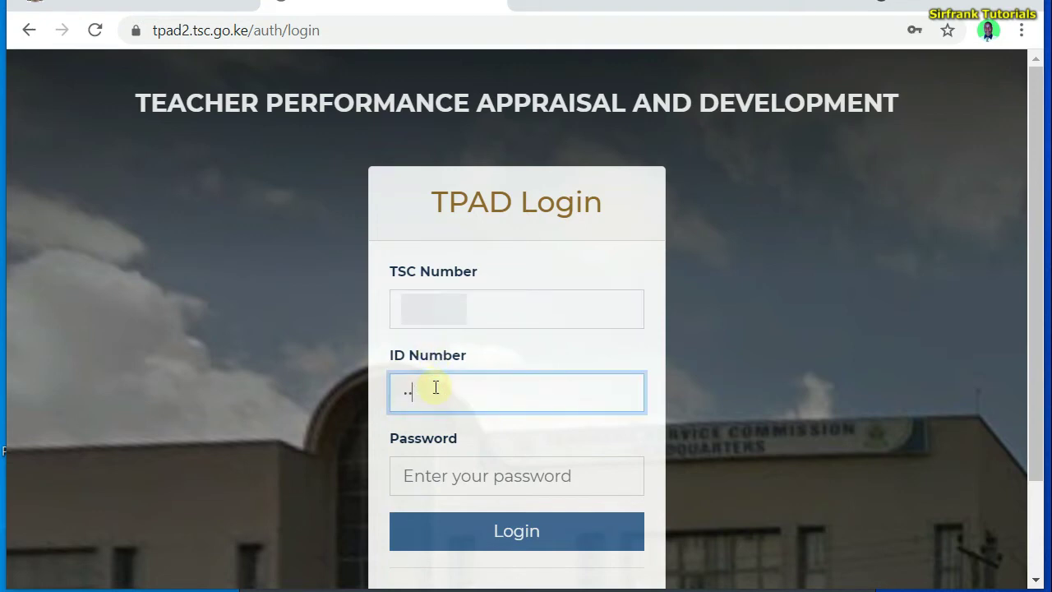
type("......")
left_click(441, 475)
type(".")
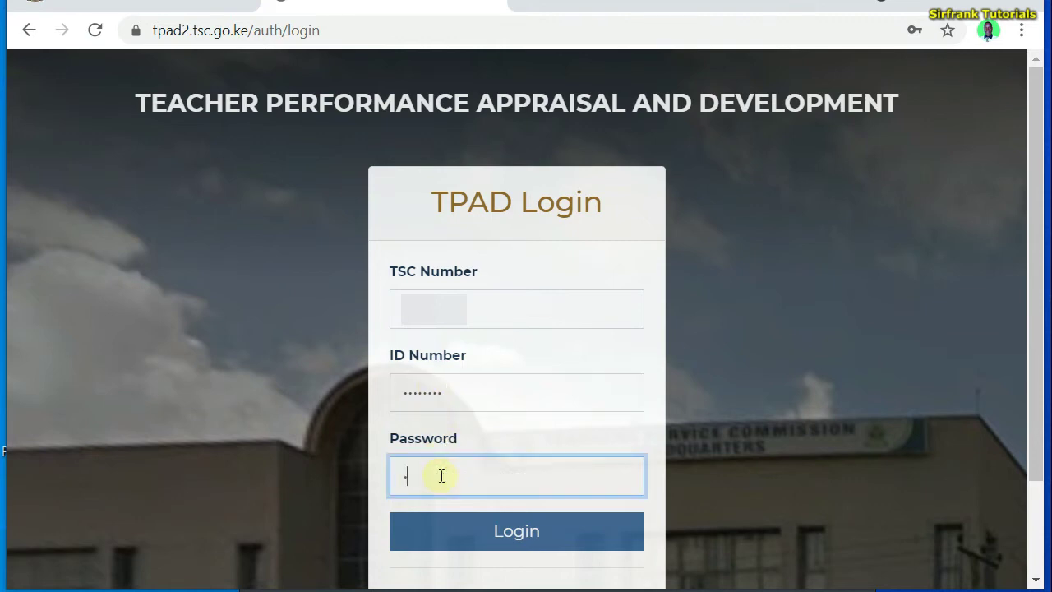
type("......")
left_click(508, 535)
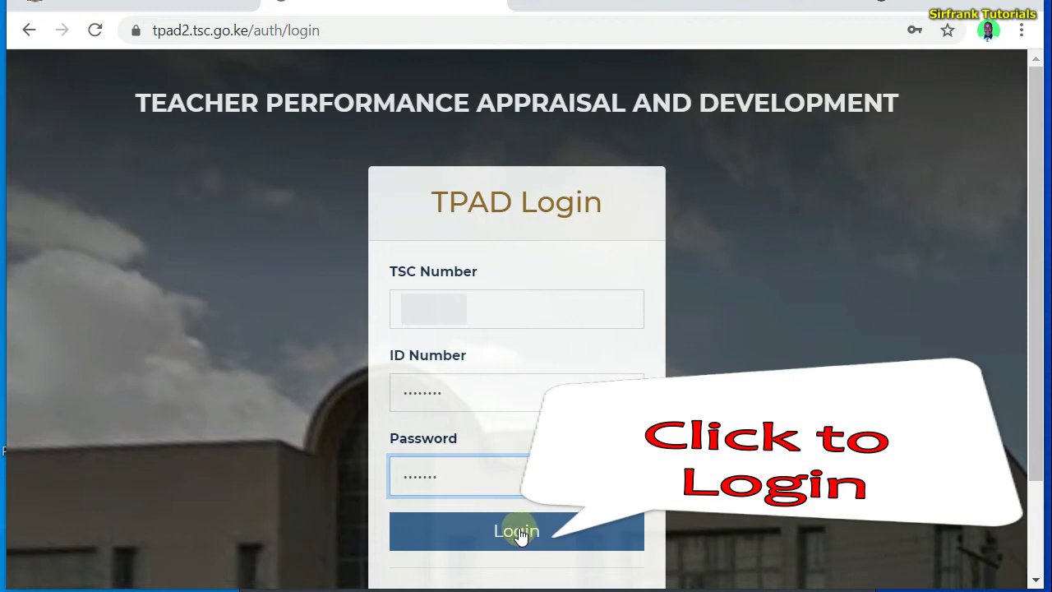
left_click(517, 533)
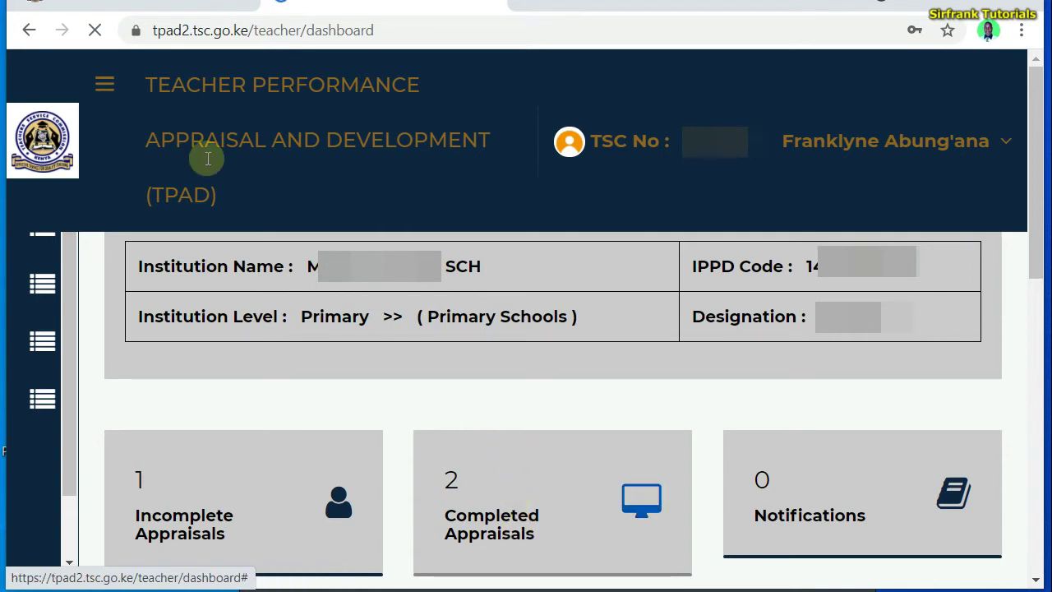
Start an appraisal from the dashboard and open the form for creating a new appraisal
scroll(479, 350, "down", 10)
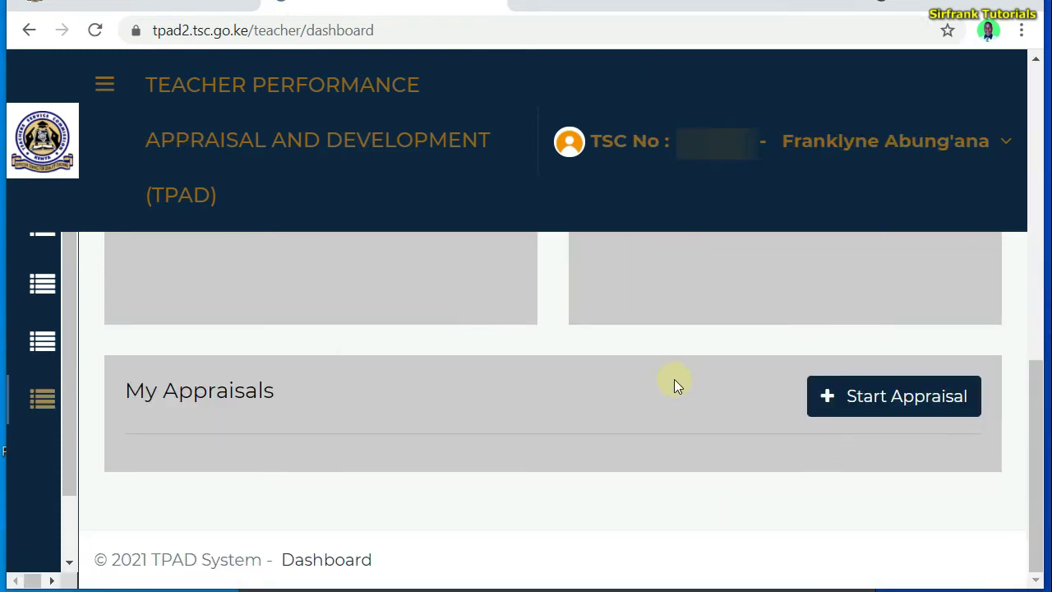
left_click(859, 397)
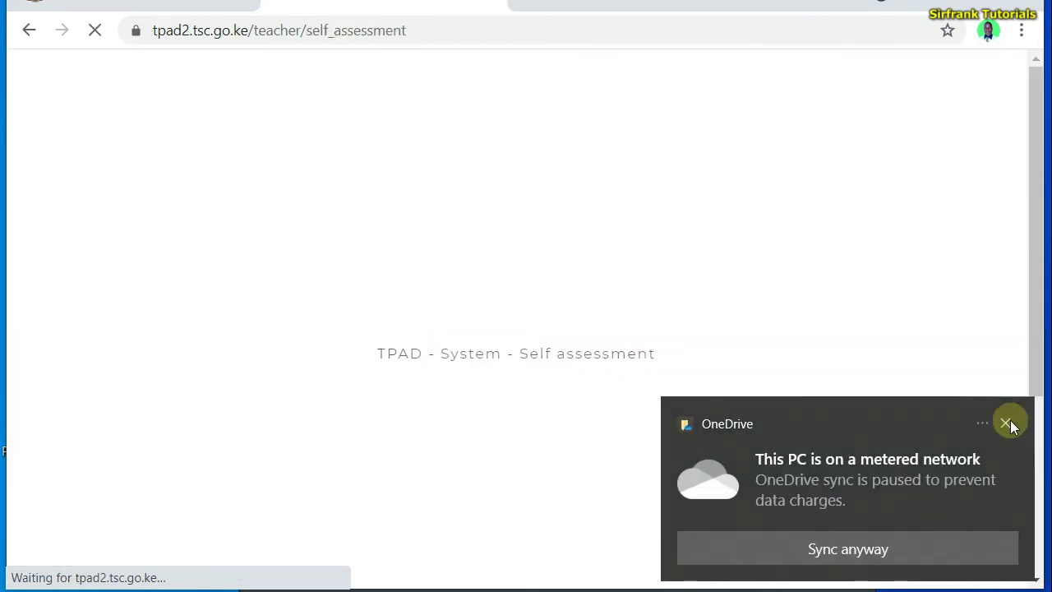
left_click(1006, 421)
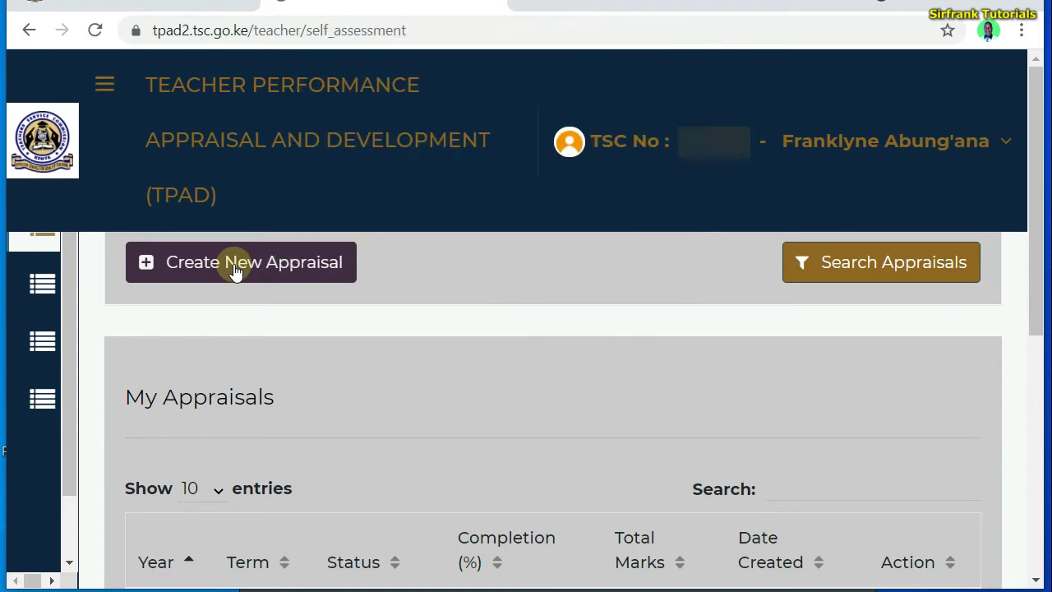
left_click(233, 265)
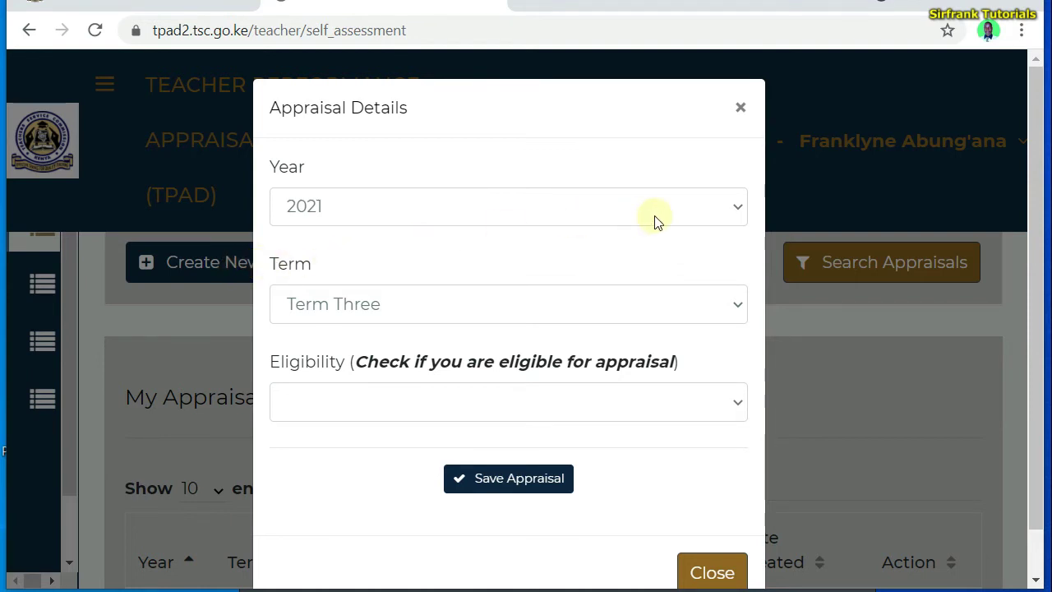
Set the appraisal details to year 2021, Term Three and eligibility On duty, and save the appraisal
left_click(735, 211)
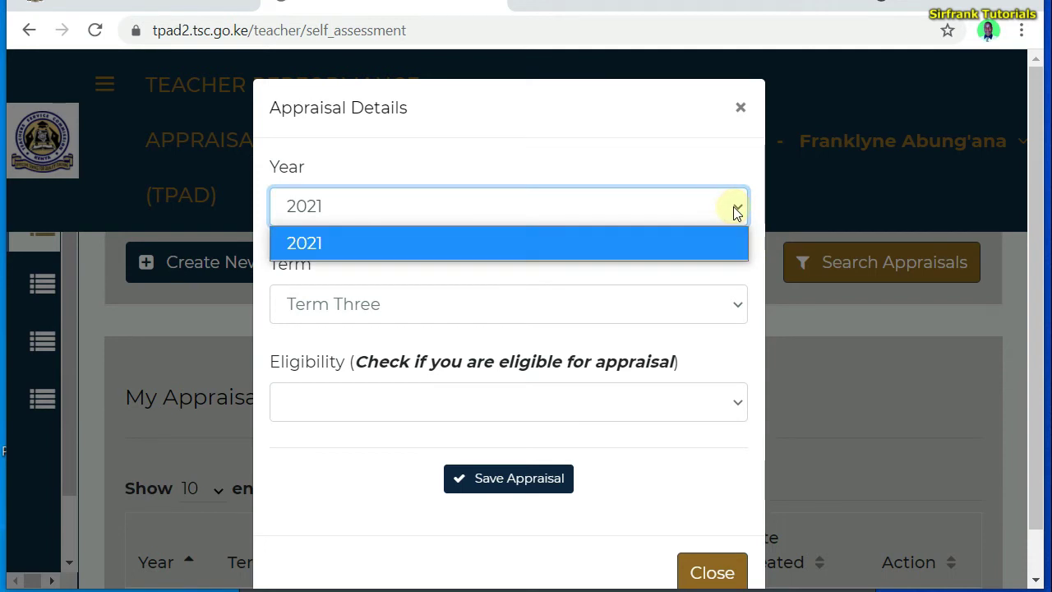
left_click(733, 207)
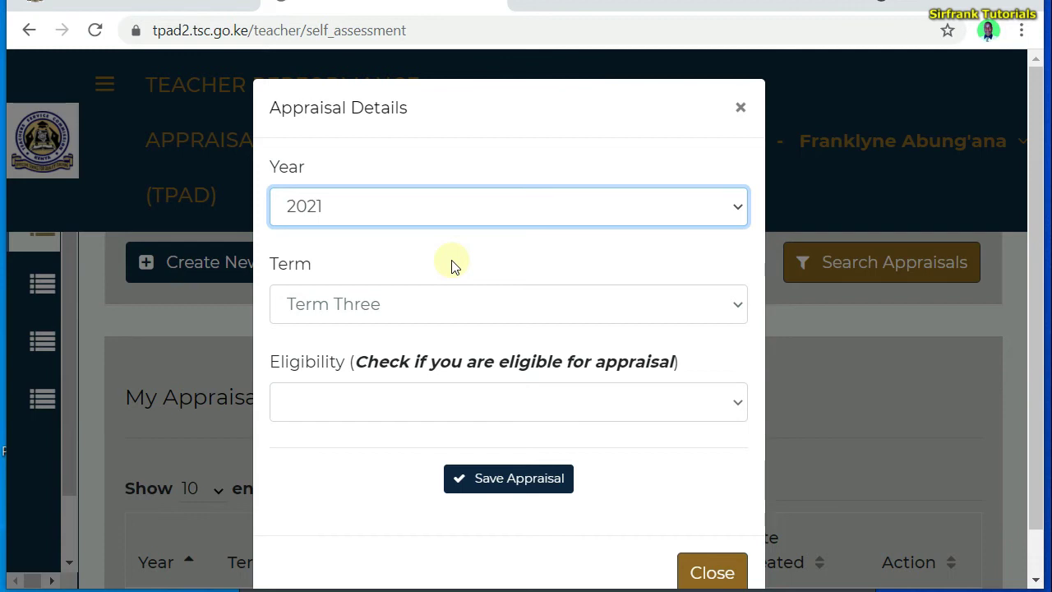
left_click(735, 305)
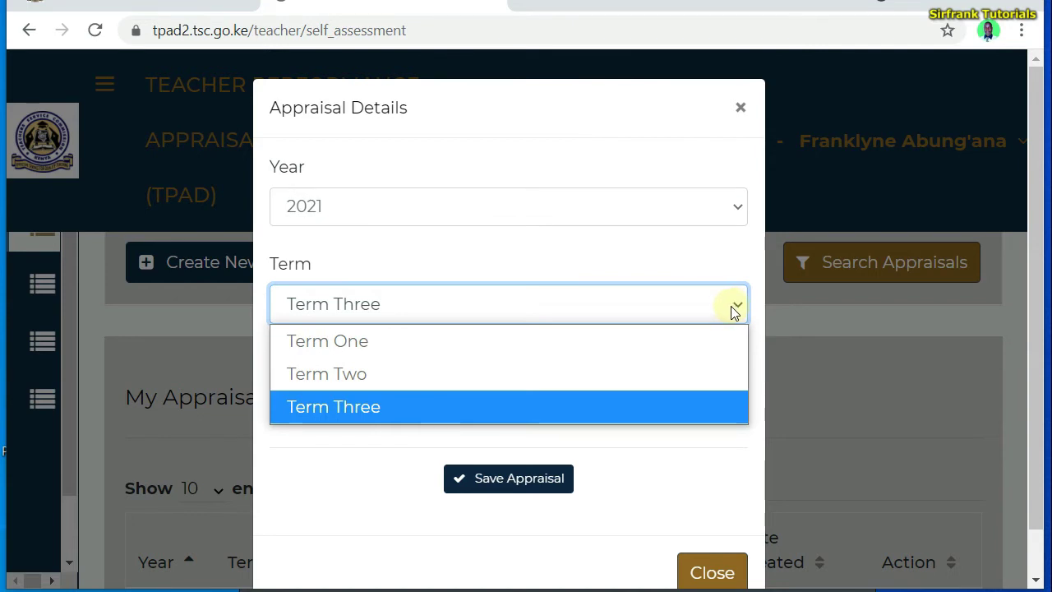
left_click(402, 414)
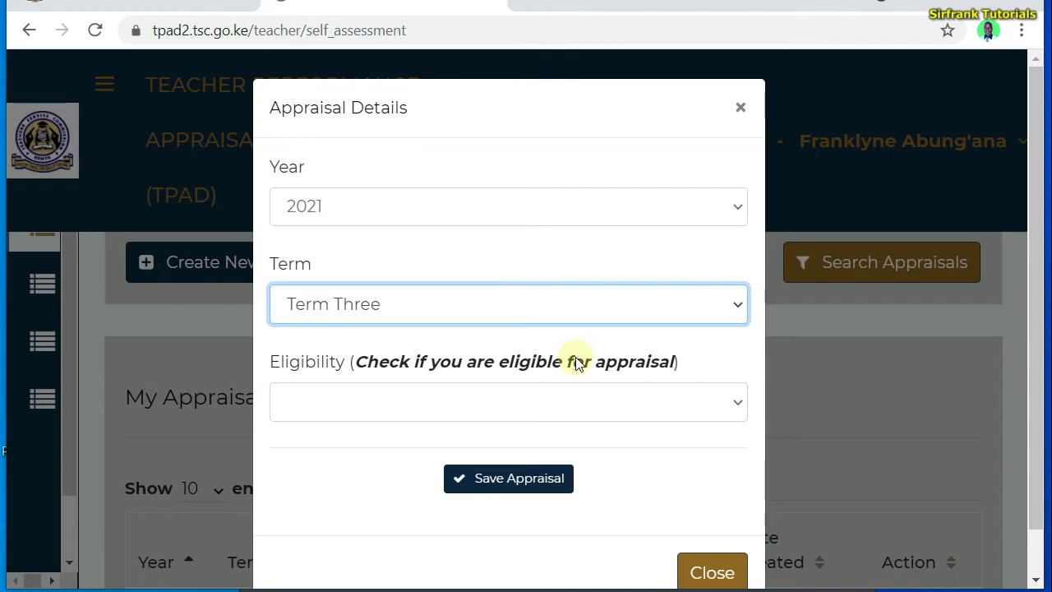
left_click(732, 404)
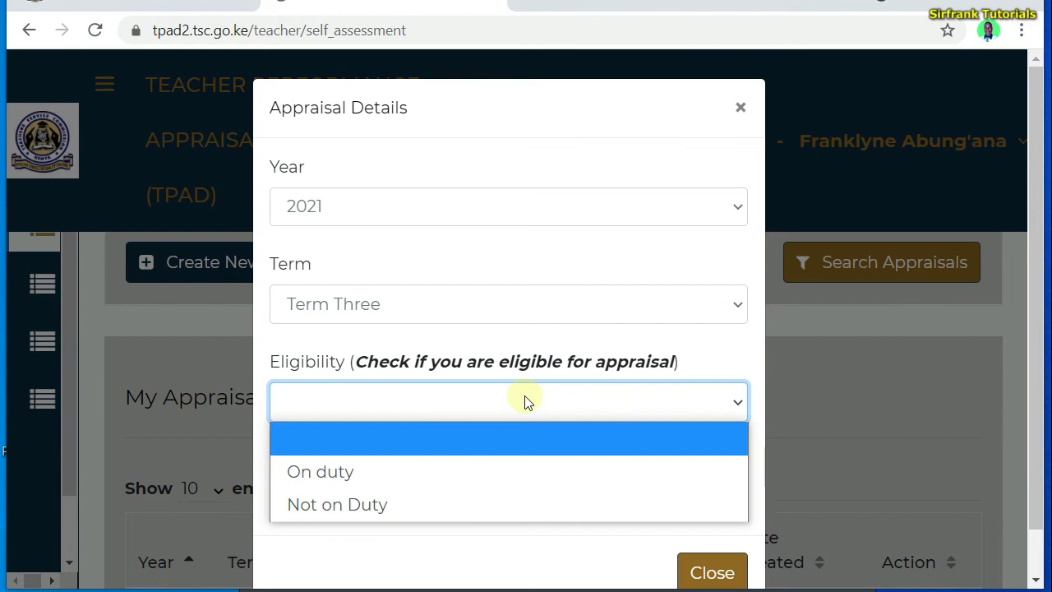
left_click(355, 474)
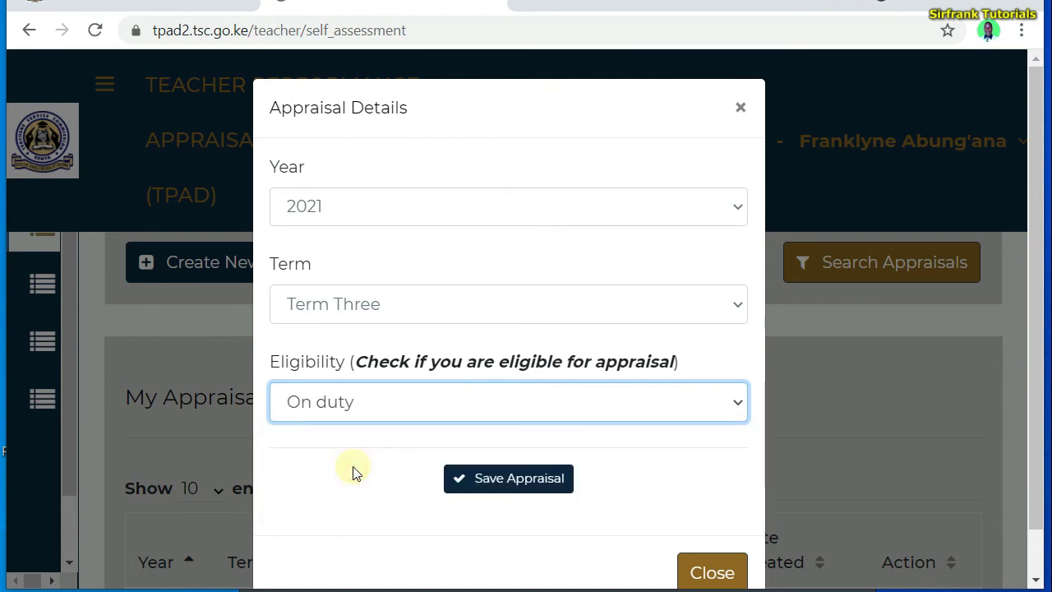
left_click(499, 478)
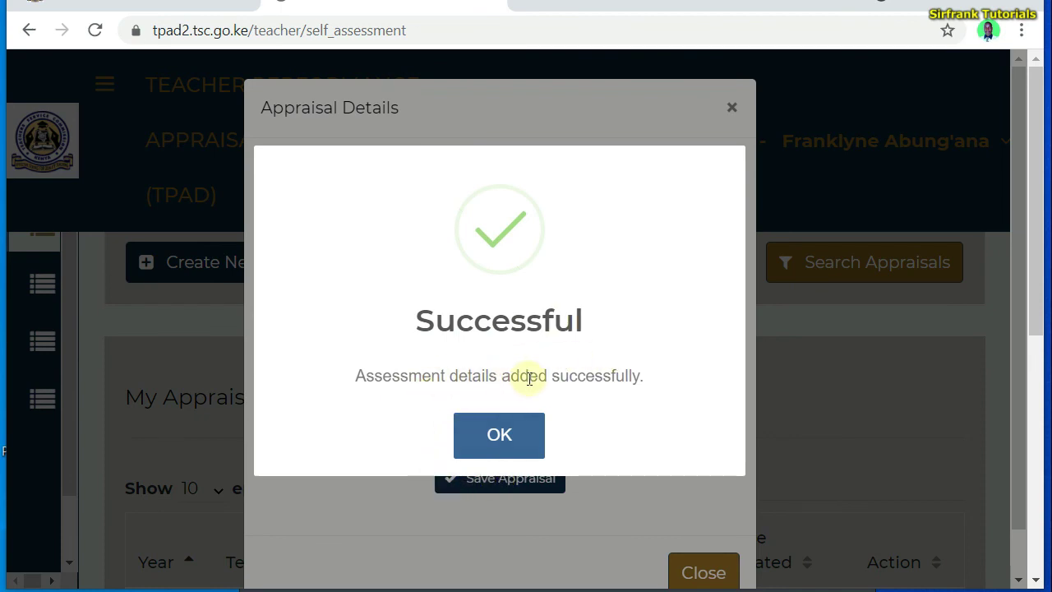
left_click(510, 436)
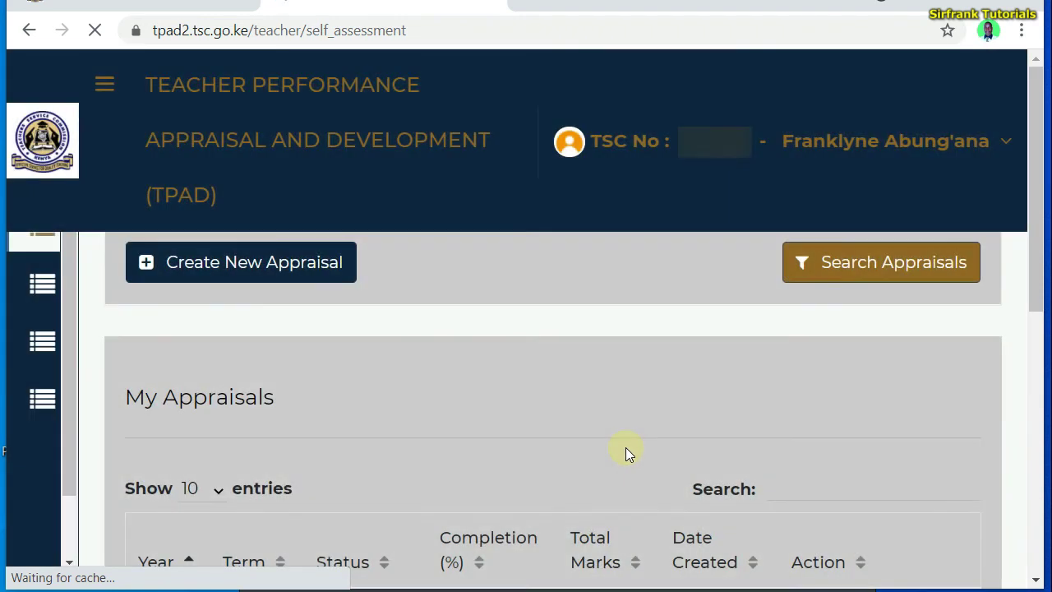
Find the 2021 Term Three entry in the My Appraisals table and proceed to that appraisal
scroll(510, 401, "down", 5)
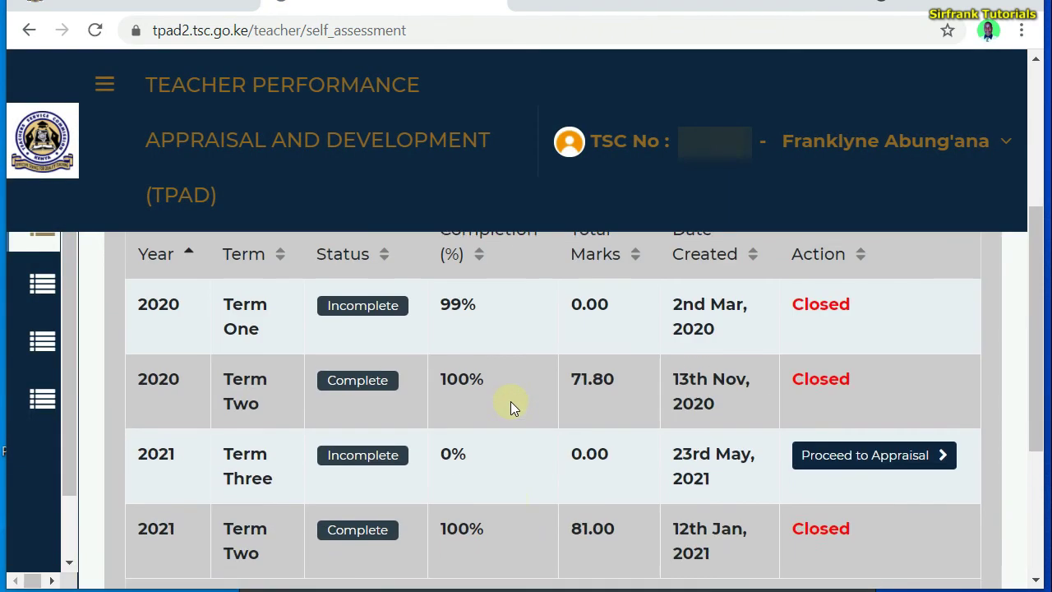
scroll(510, 401, "down", 3)
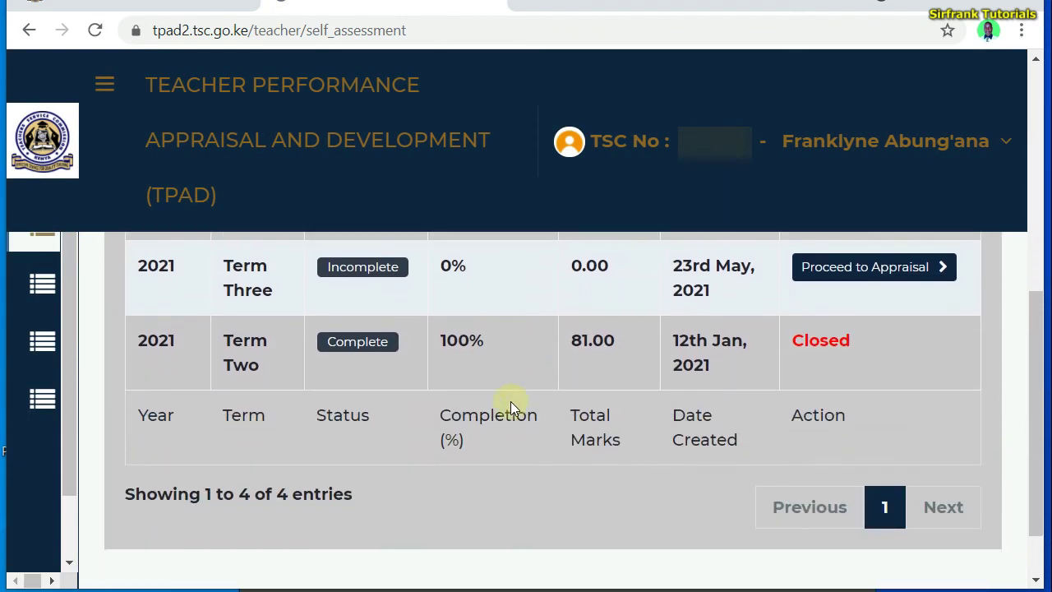
scroll(510, 401, "up", 5)
scroll(510, 408, "down", 1)
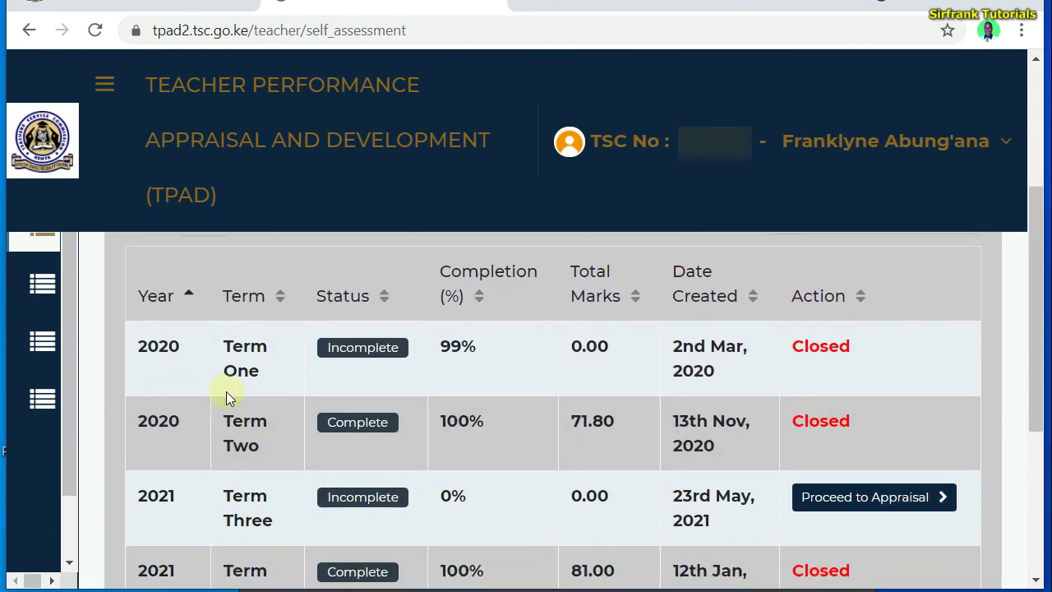
scroll(198, 466, "down", 1)
scroll(198, 466, "down", 2)
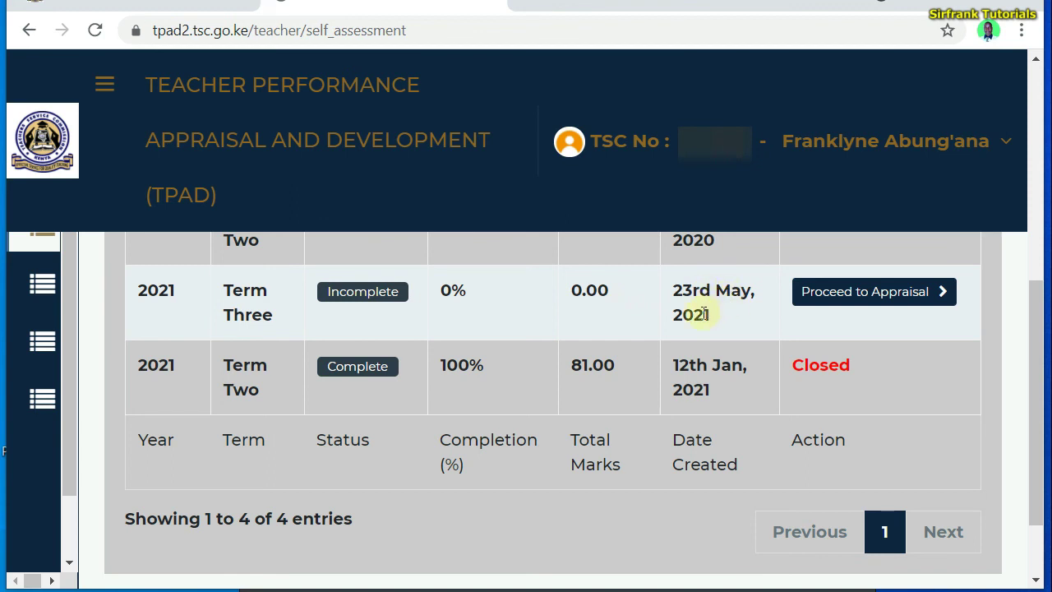
left_click(851, 295)
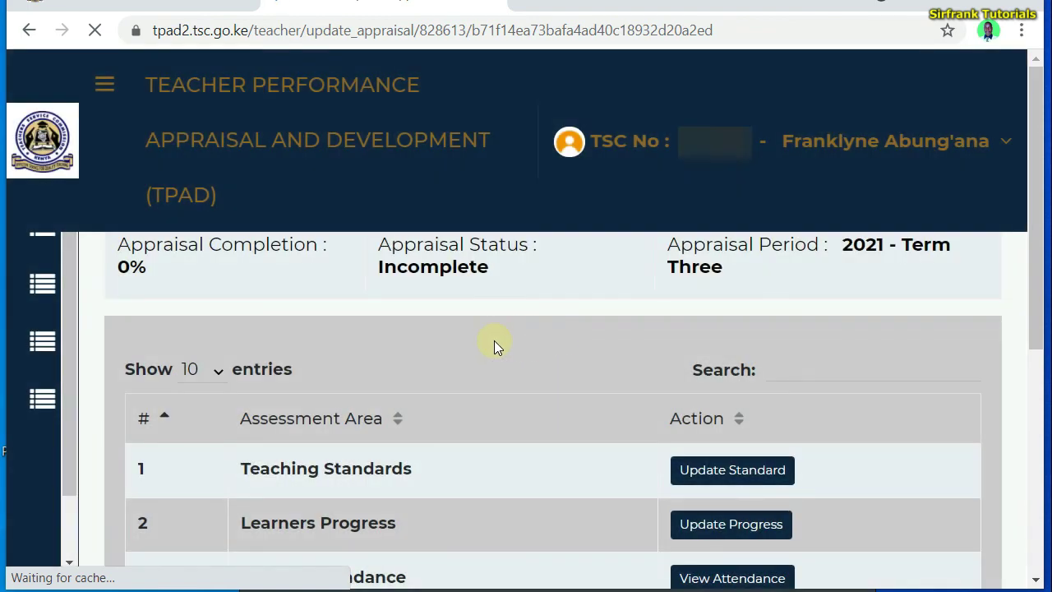
scroll(494, 340, "down", 5)
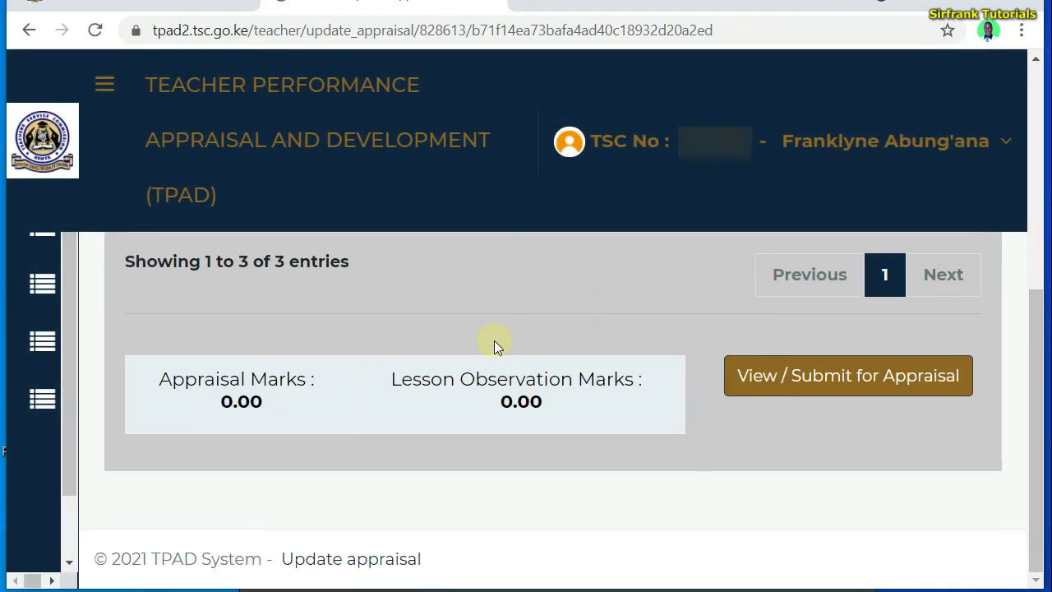
scroll(493, 340, "up", 5)
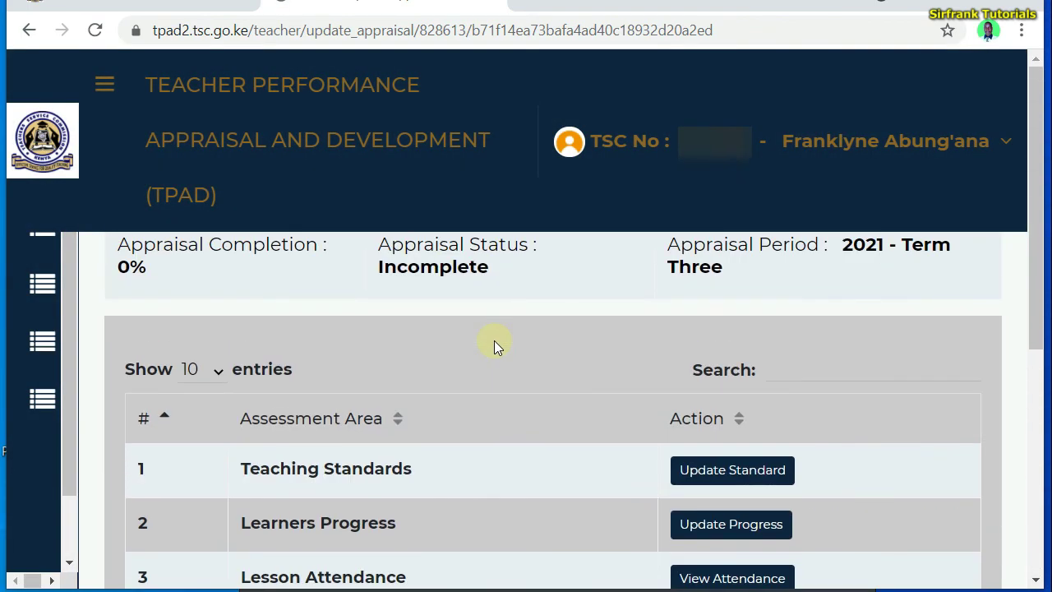
key("F5")
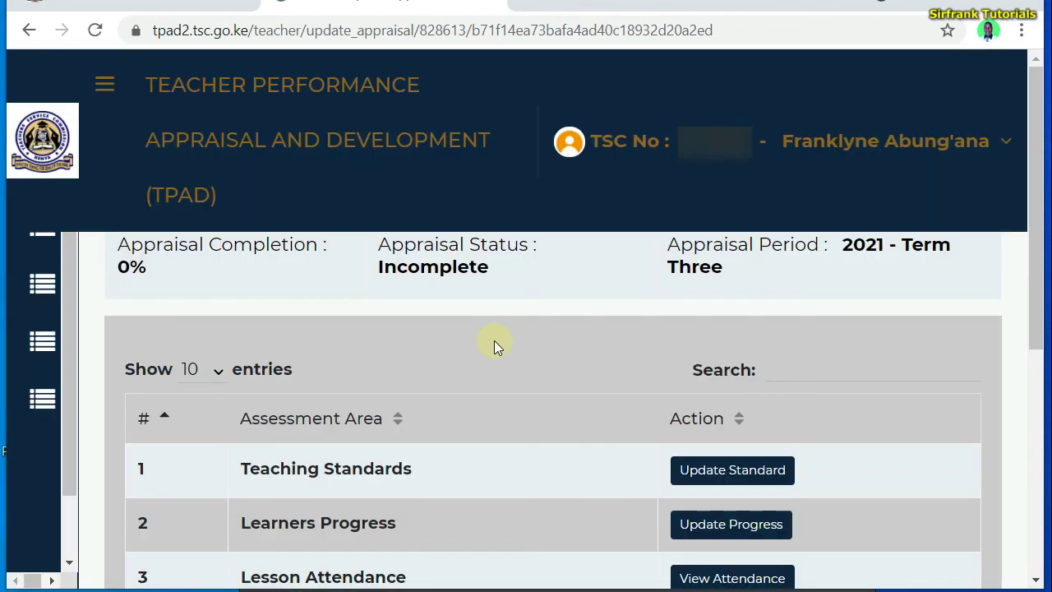